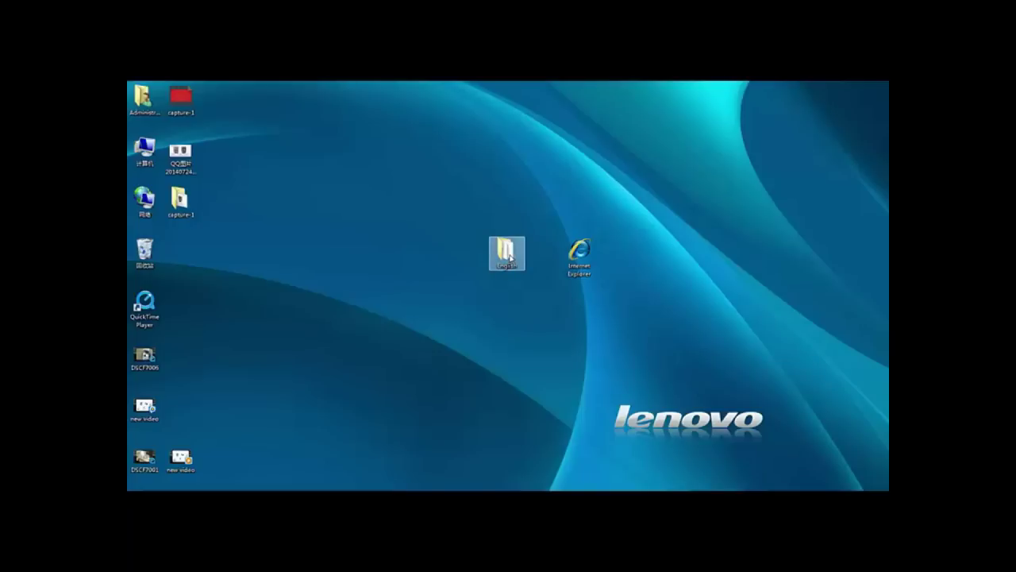
# Browse to English > CMS DeviceViewer > Windows and select the DeviceViewer installer
pyautogui.doubleClick(509, 257)
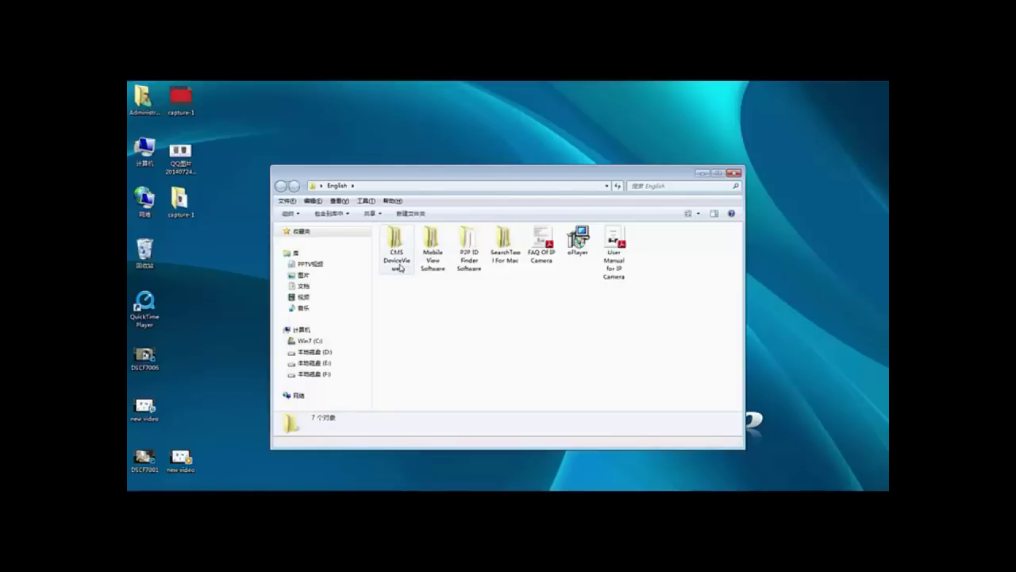
pyautogui.doubleClick(401, 255)
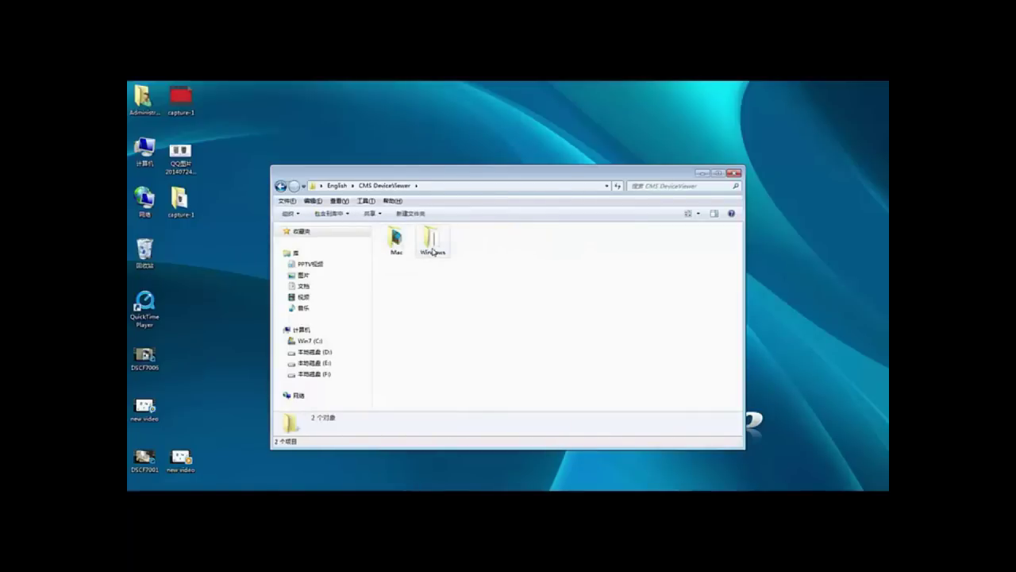
pyautogui.doubleClick(433, 251)
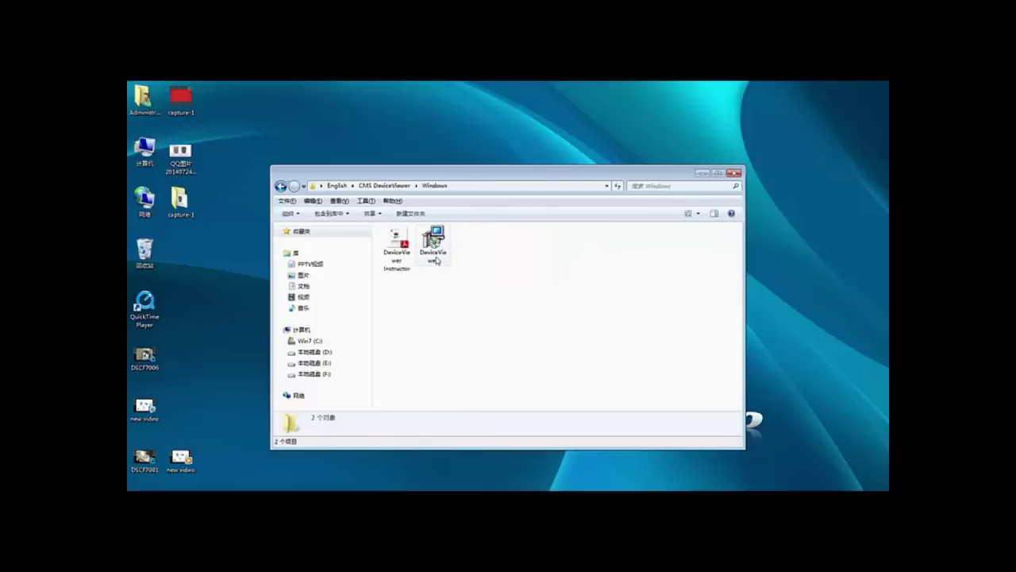
pyautogui.click(444, 254)
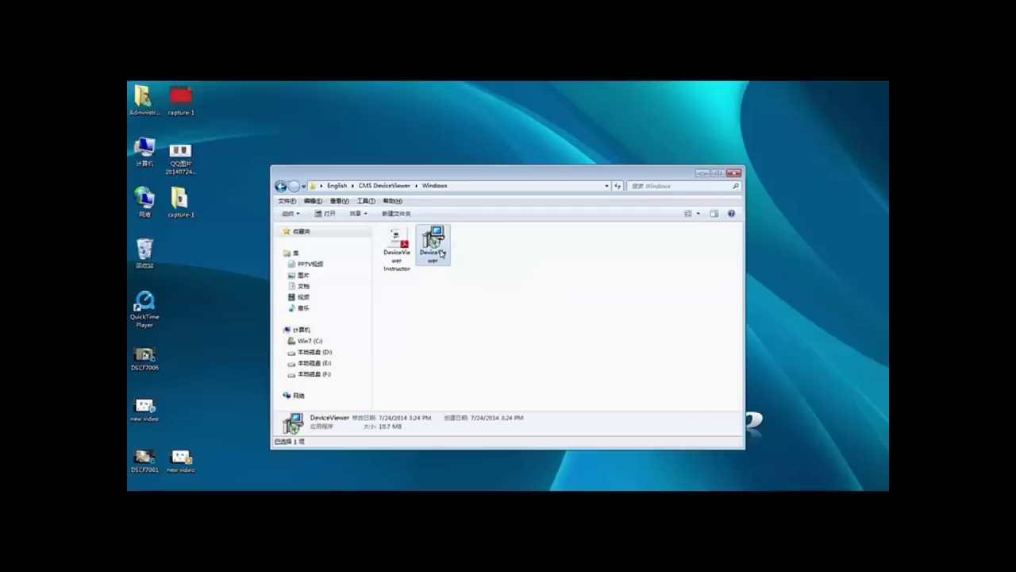
# Run the DeviceViewer setup wizard with default language, location, folder and tasks, and install
pyautogui.click(517, 312)
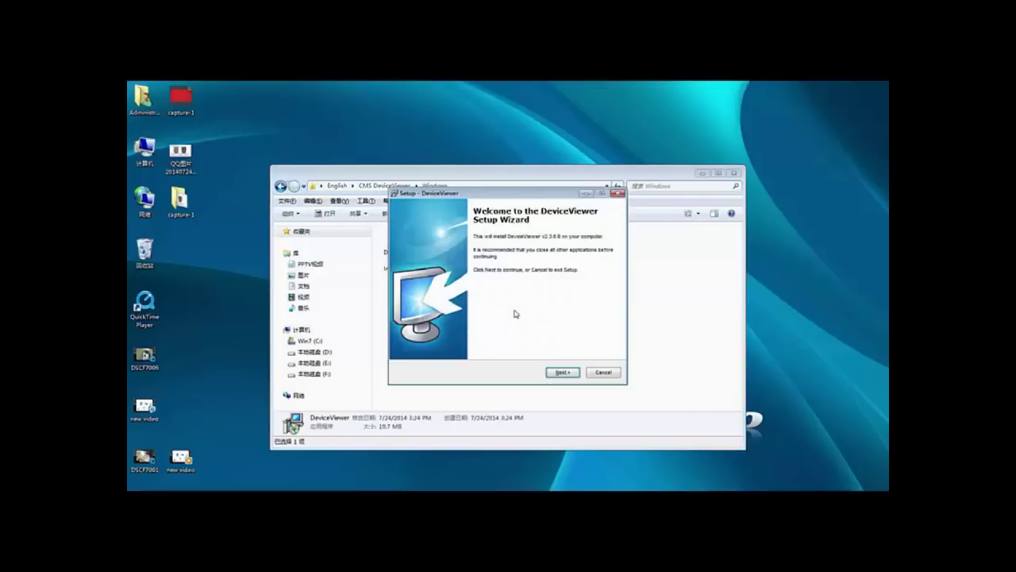
pyautogui.click(566, 373)
pyautogui.click(563, 373)
pyautogui.click(562, 373)
pyautogui.click(561, 372)
pyautogui.click(562, 372)
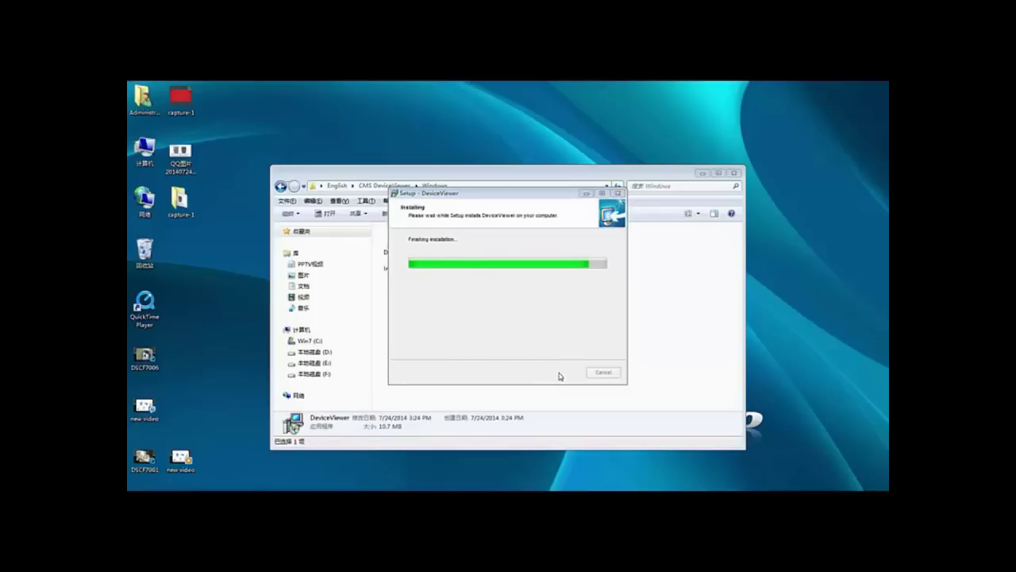
# Repair the Visual C++ runtime and finish DeviceViewer setup
pyautogui.click(434, 263)
pyautogui.click(556, 381)
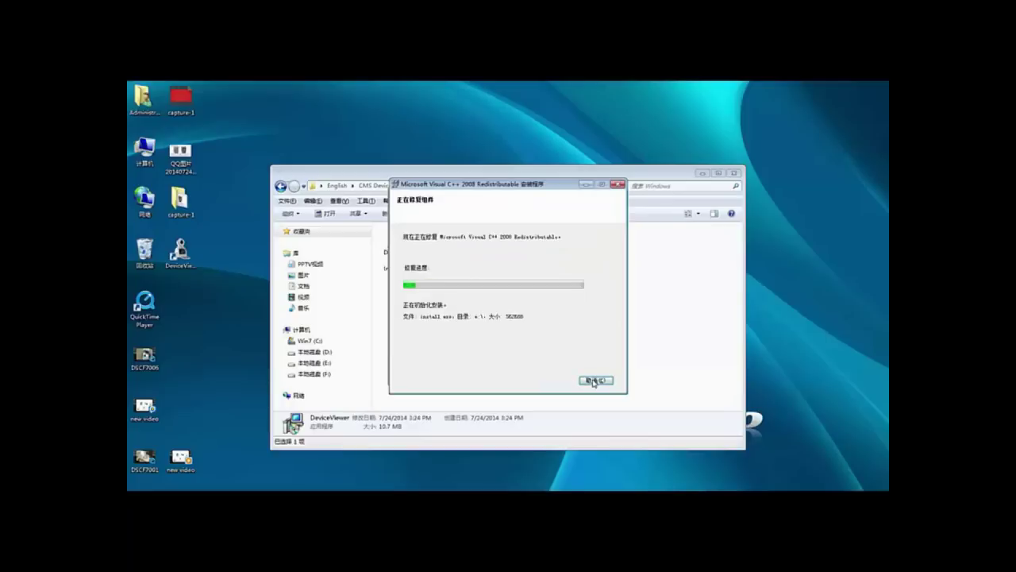
pyautogui.click(594, 380)
pyautogui.click(564, 374)
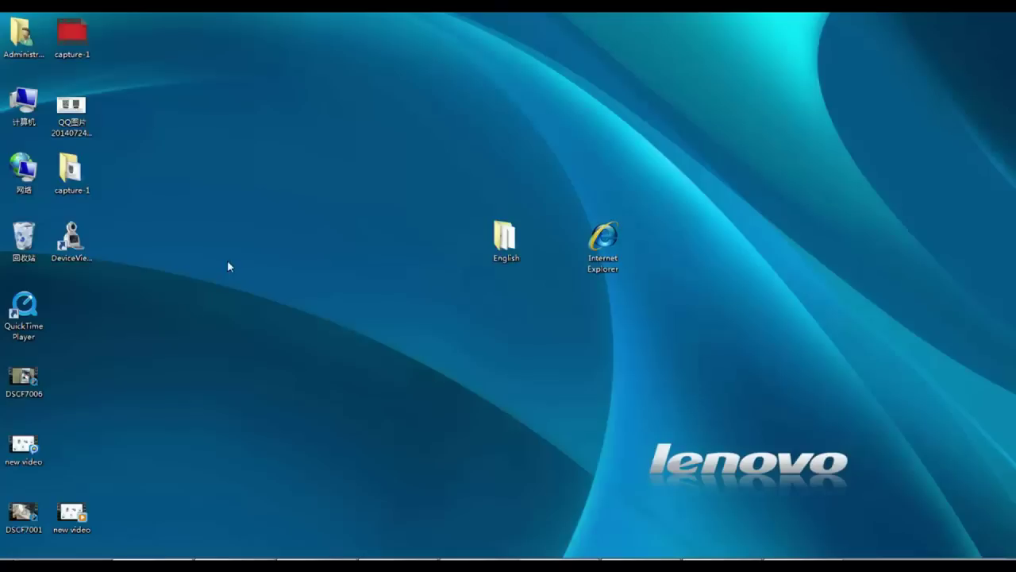
# Launch DeviceViewer from the desktop shortcut and log in with the saved credentials
pyautogui.doubleClick(72, 240)
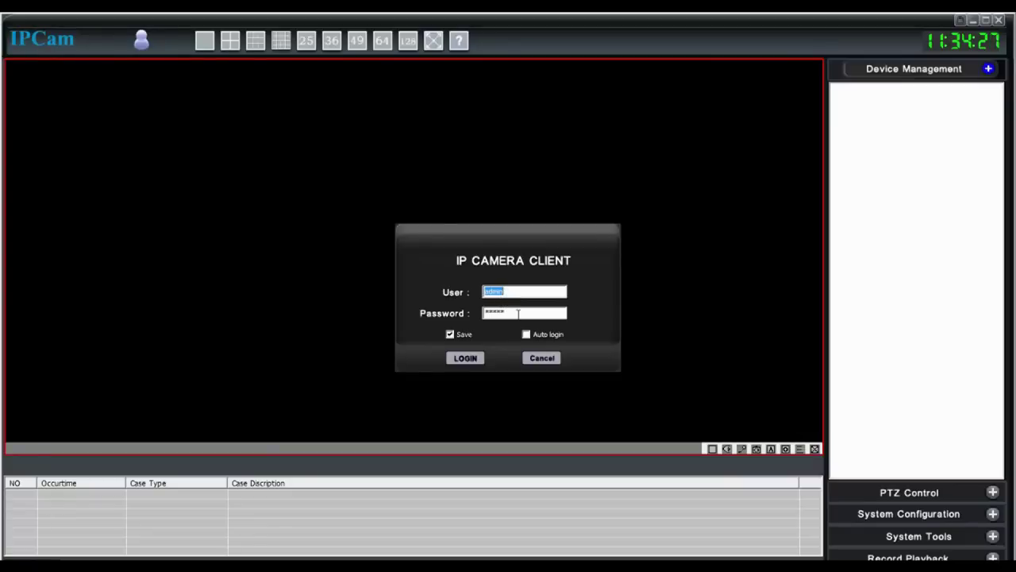
pyautogui.click(473, 359)
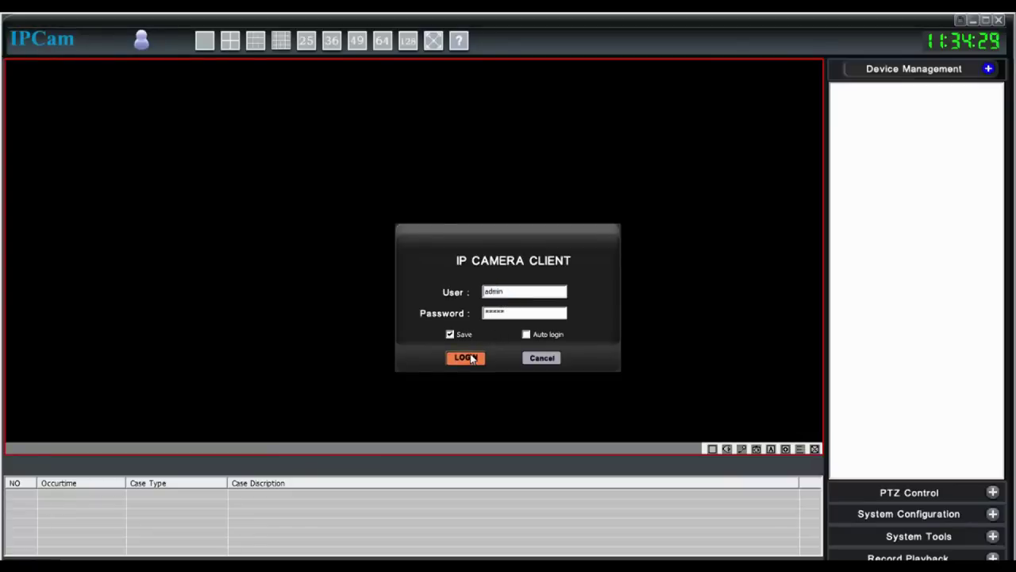
# Search the network for devices from the device list and tick camera APOO8 (192.168.1.5)
pyautogui.rightClick(910, 127)
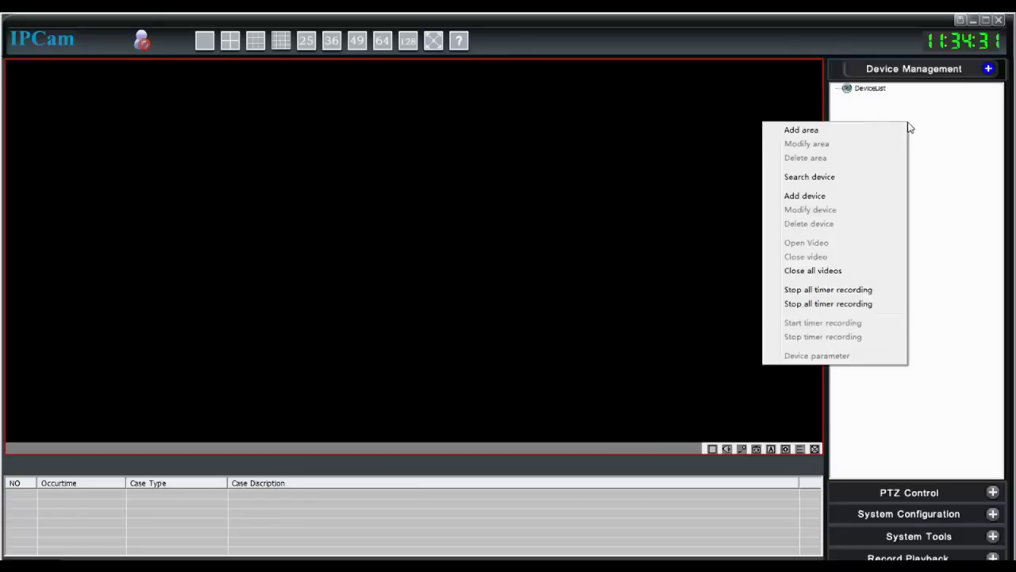
pyautogui.click(864, 183)
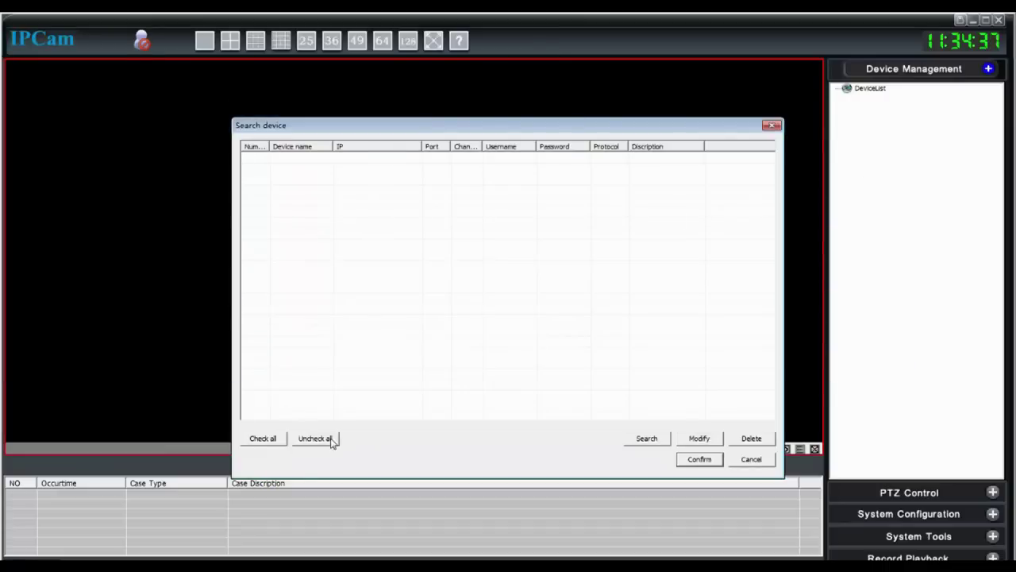
pyautogui.click(656, 440)
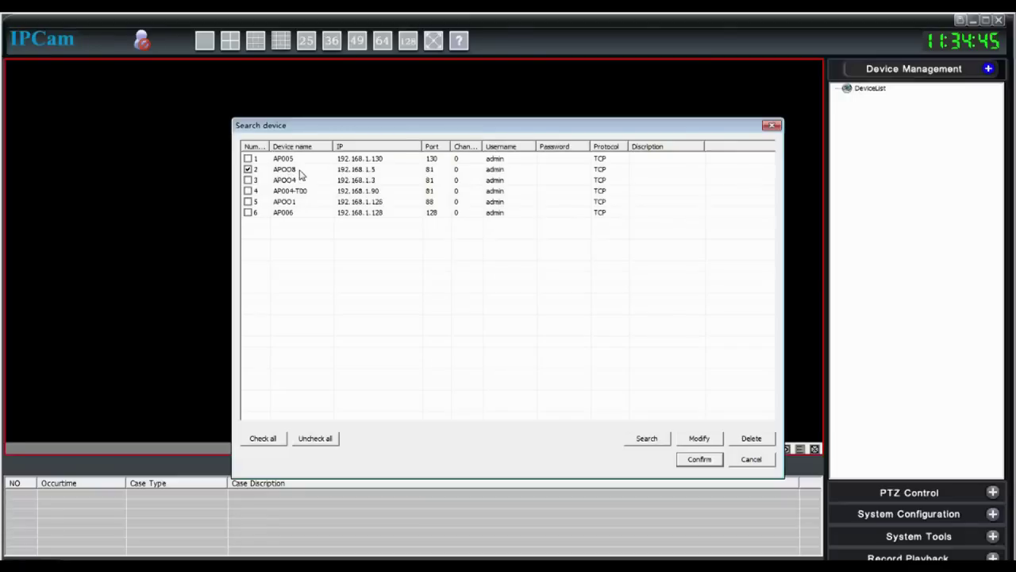
pyautogui.click(300, 171)
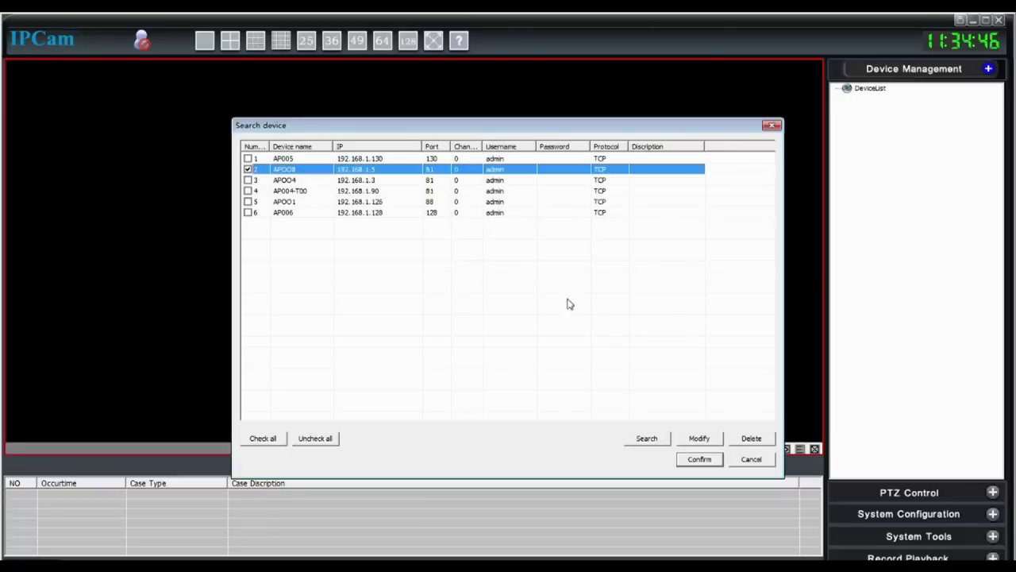
# Set APOO8 to Jpeg video with P2P addressing on P2P server 1, then add it to DeviceList
pyautogui.doubleClick(315, 171)
pyautogui.click(407, 224)
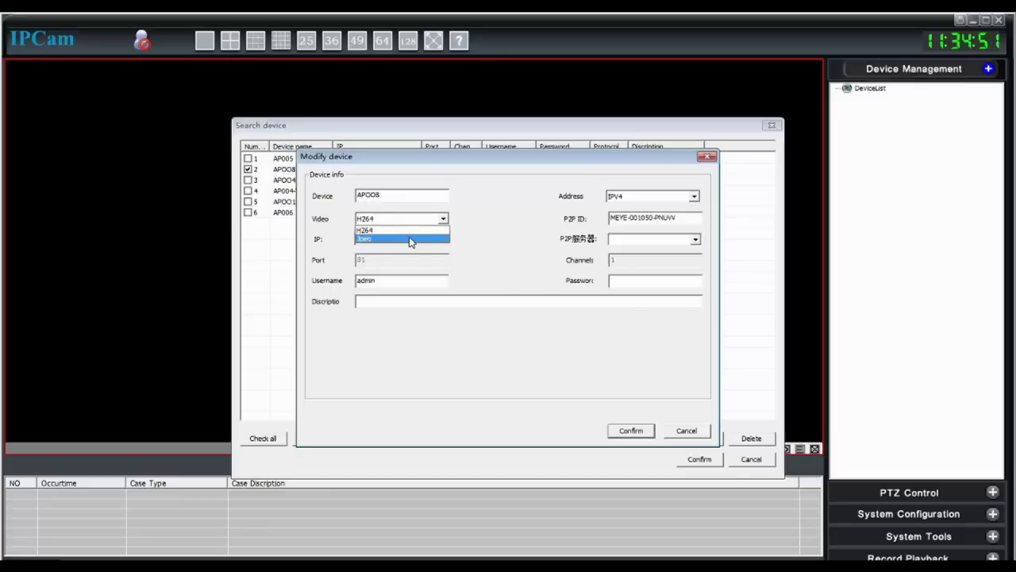
pyautogui.click(411, 239)
pyautogui.click(692, 197)
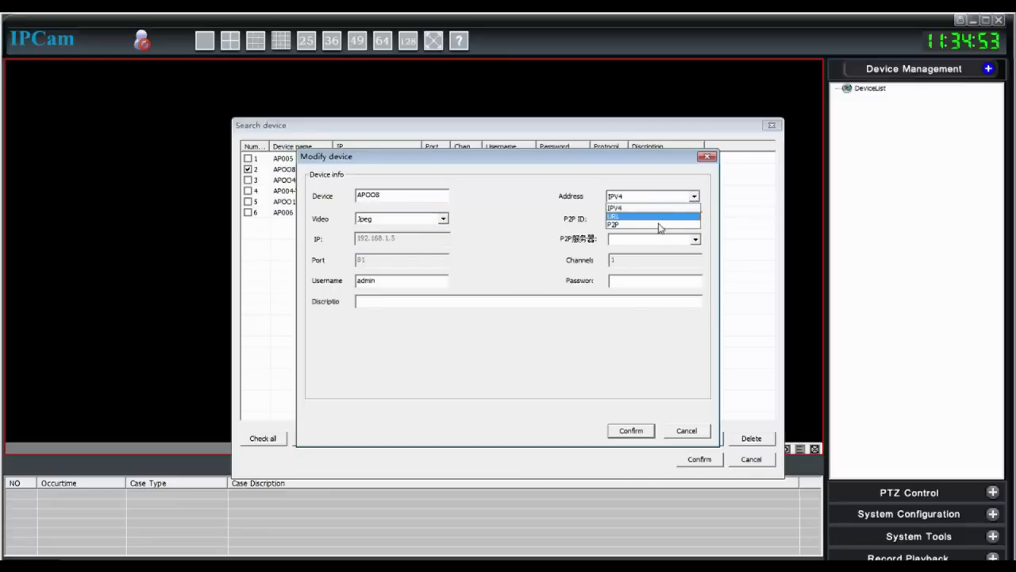
pyautogui.click(660, 226)
pyautogui.click(703, 240)
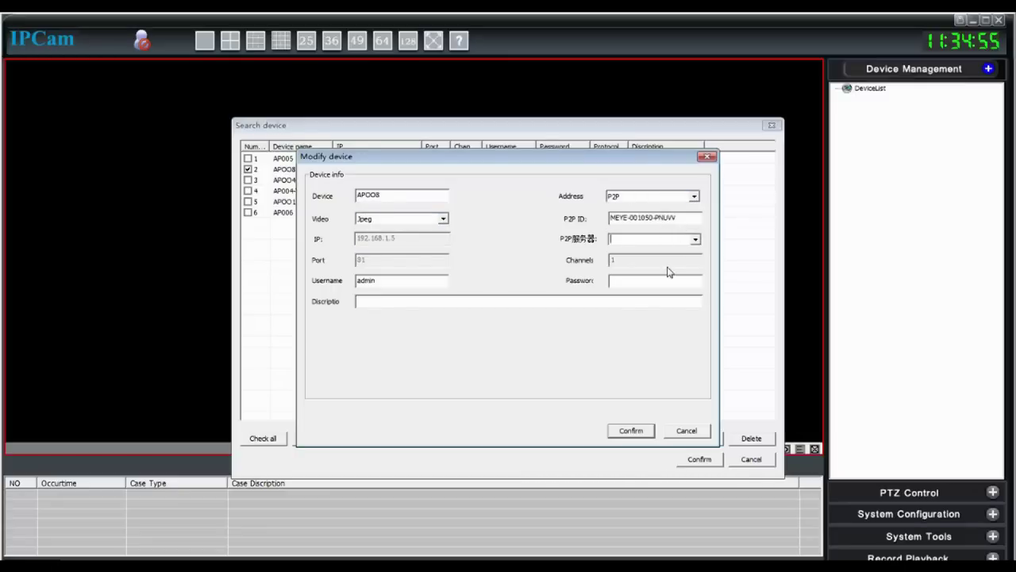
pyautogui.click(696, 239)
pyautogui.click(660, 259)
pyautogui.click(630, 431)
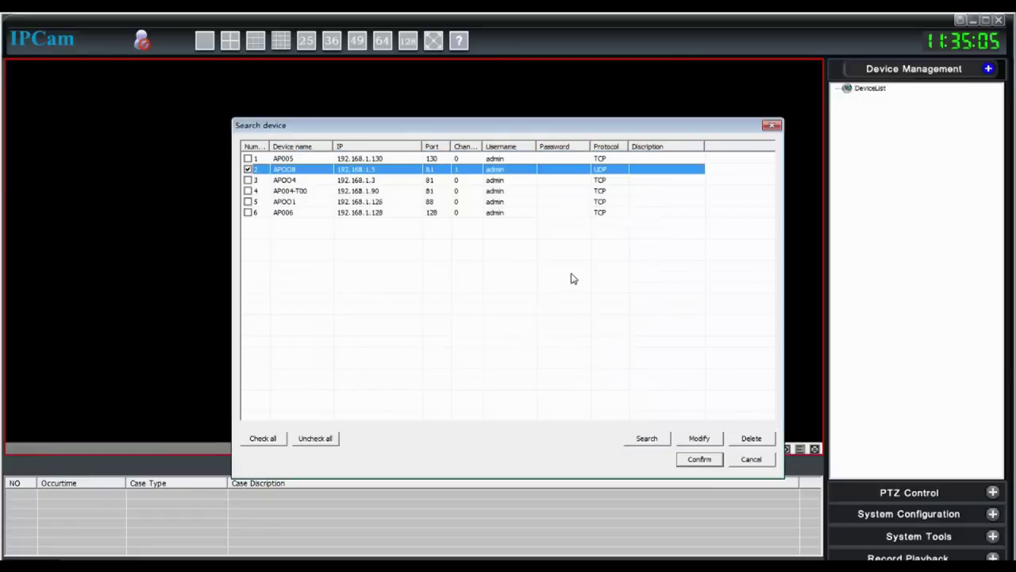
pyautogui.click(700, 459)
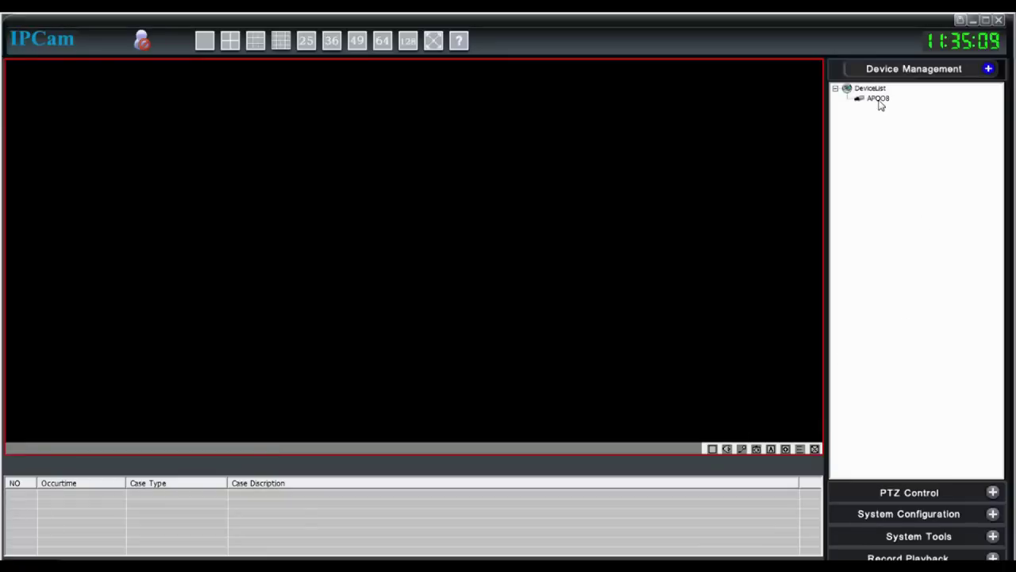
# Start APOO8's live video, try the 9-, 16- and 25-pane layouts, then return to 4 panes
pyautogui.doubleClick(879, 100)
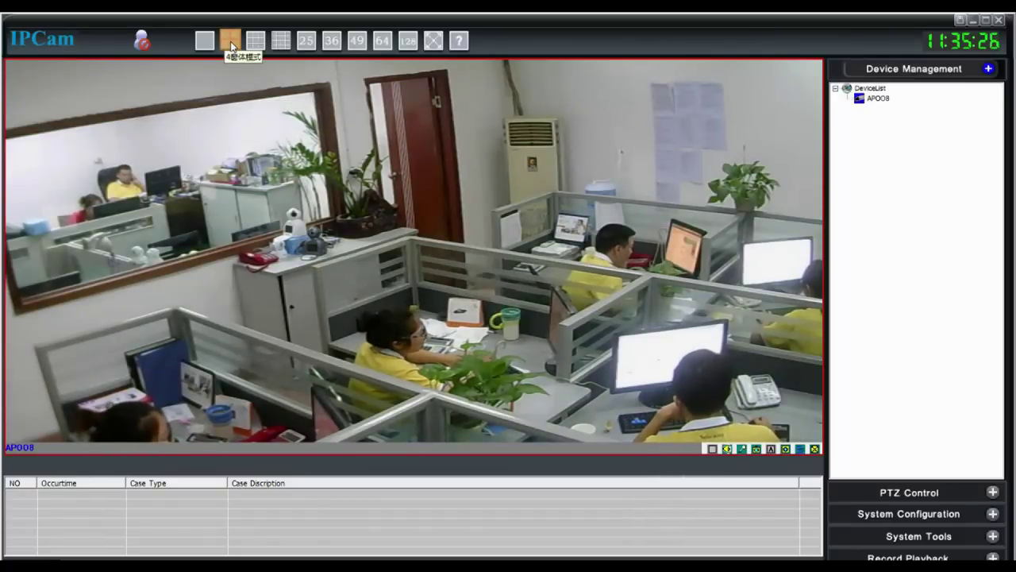
pyautogui.click(231, 44)
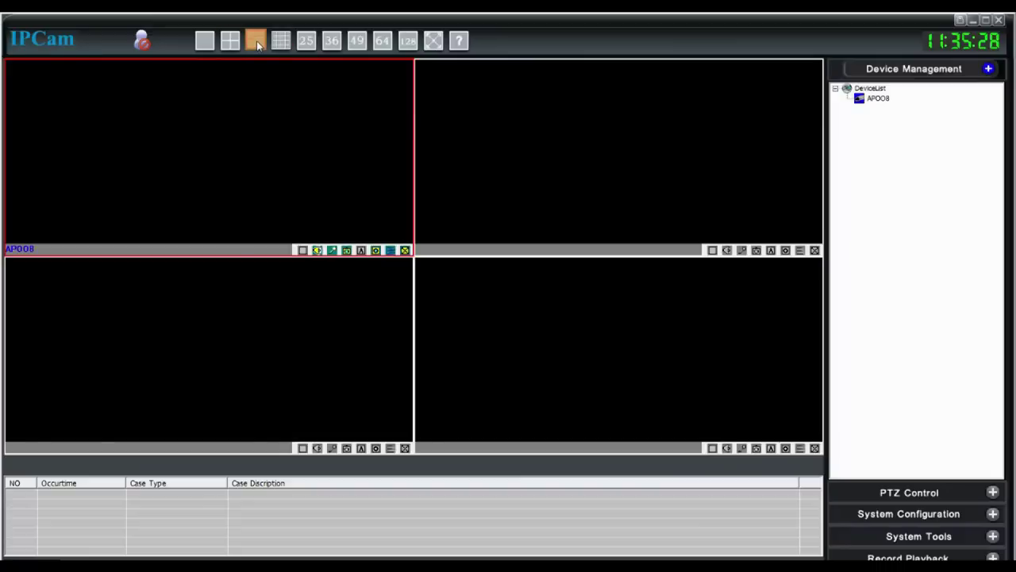
pyautogui.click(257, 40)
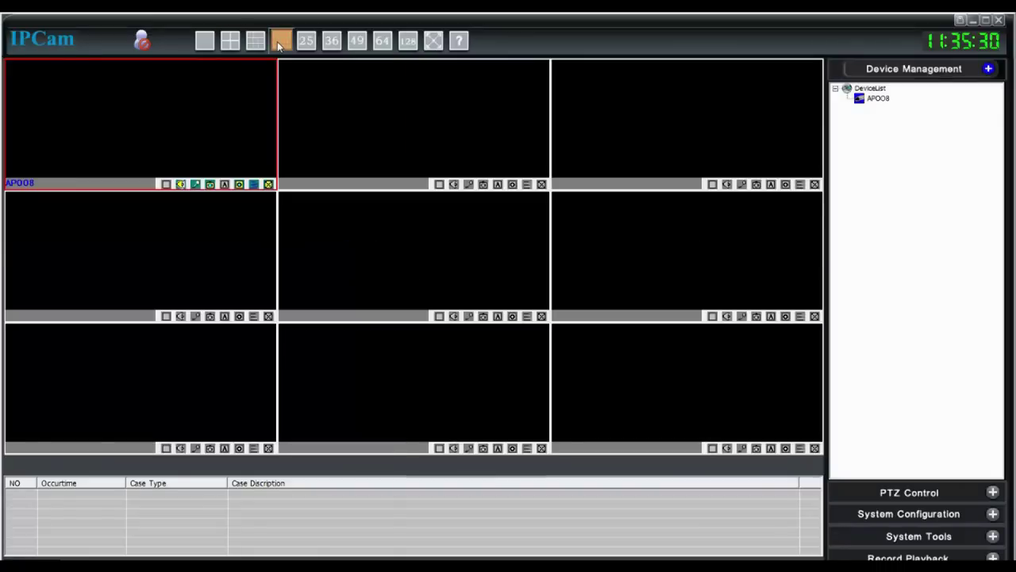
pyautogui.click(280, 41)
pyautogui.click(307, 40)
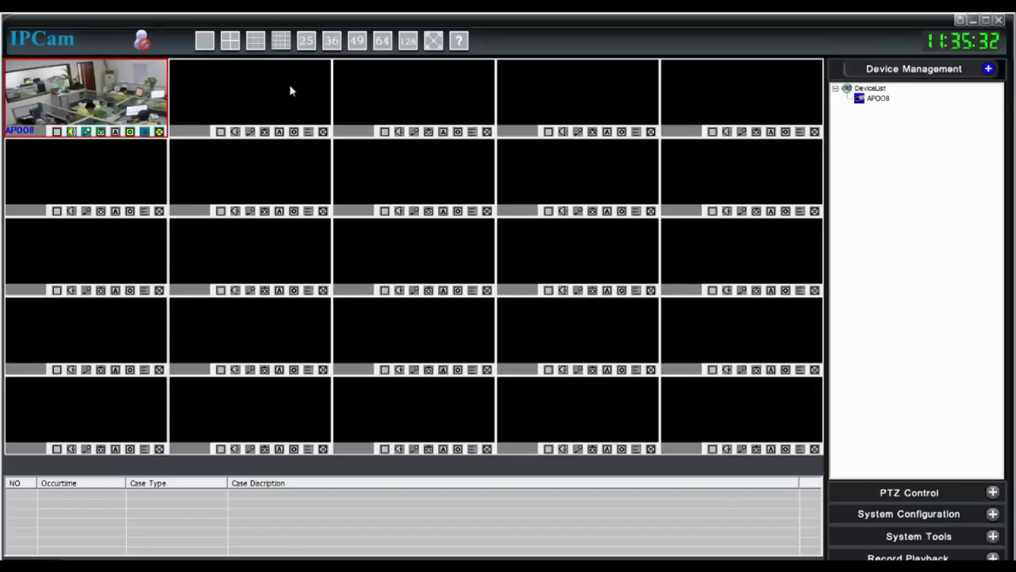
pyautogui.click(229, 42)
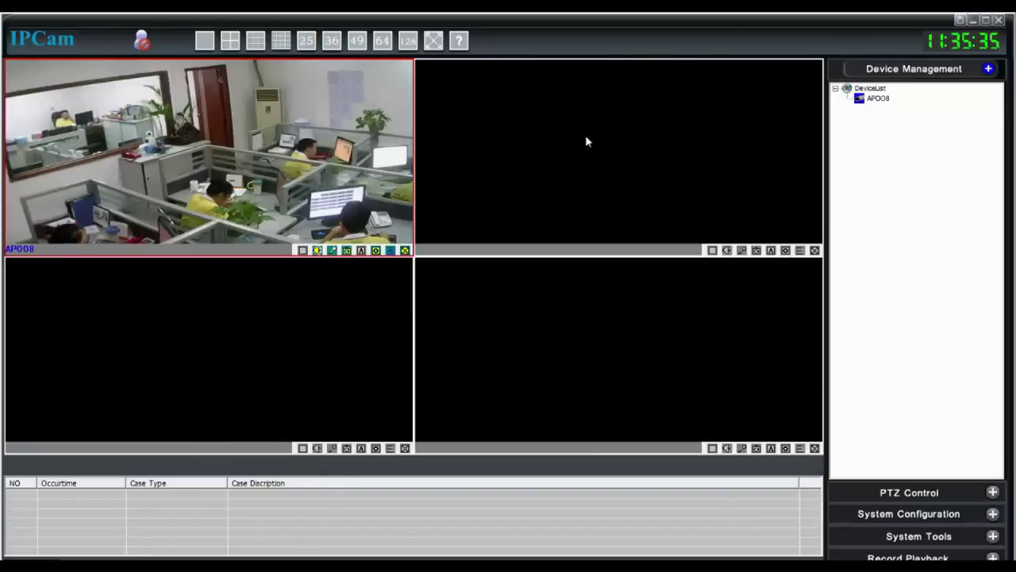
# Search the network for devices again and tick camera AP005
pyautogui.rightClick(895, 137)
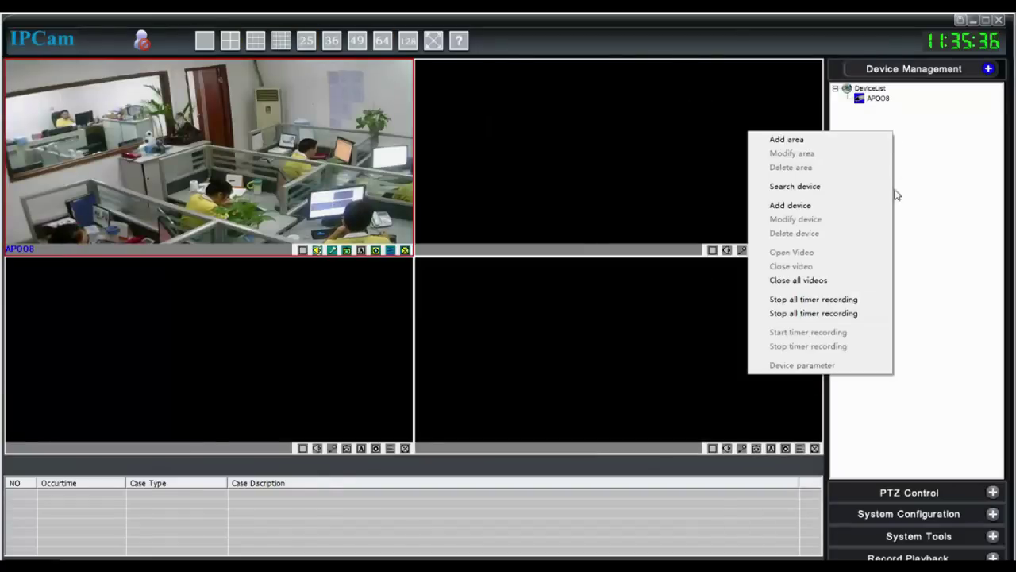
pyautogui.click(854, 191)
pyautogui.click(651, 439)
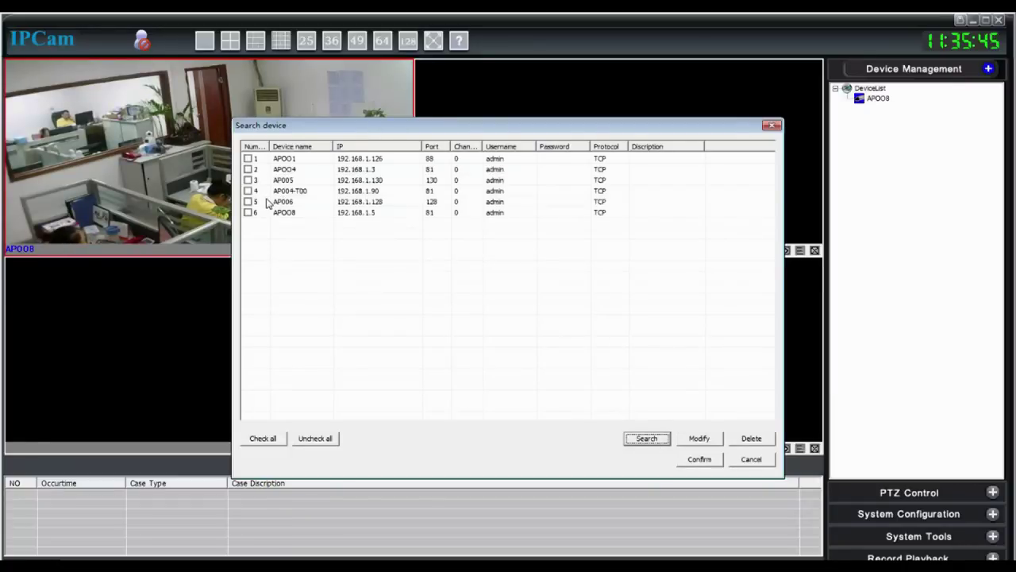
pyautogui.click(248, 181)
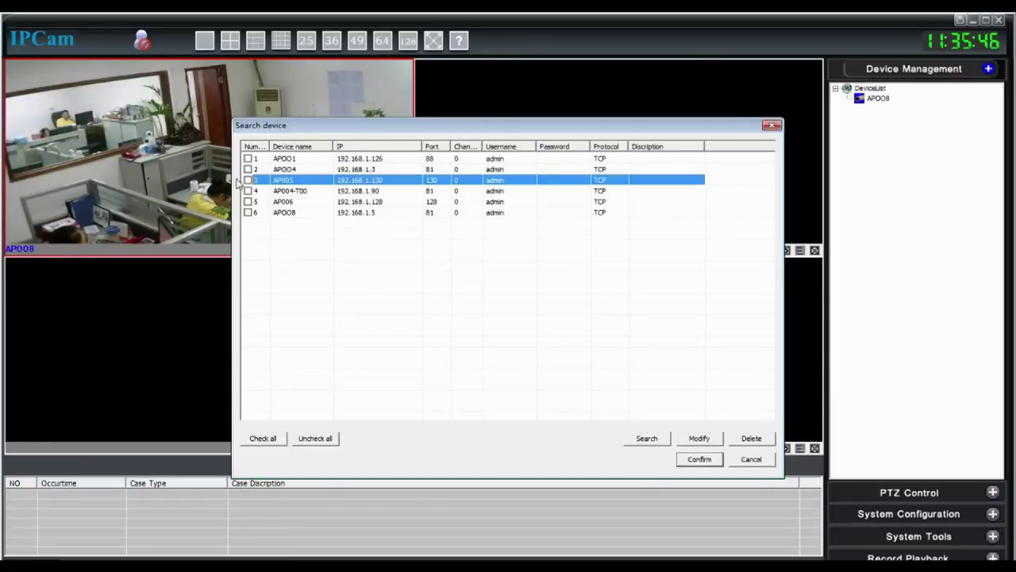
# Set AP005 to P2P addressing on server 1, enter the camera's password, and add it to DeviceList
pyautogui.doubleClick(284, 188)
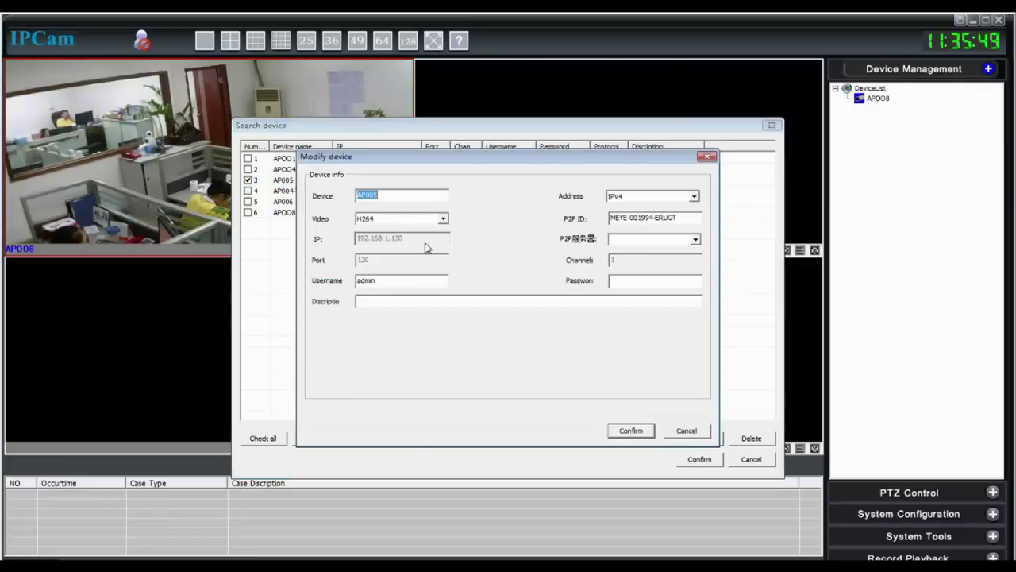
pyautogui.click(666, 200)
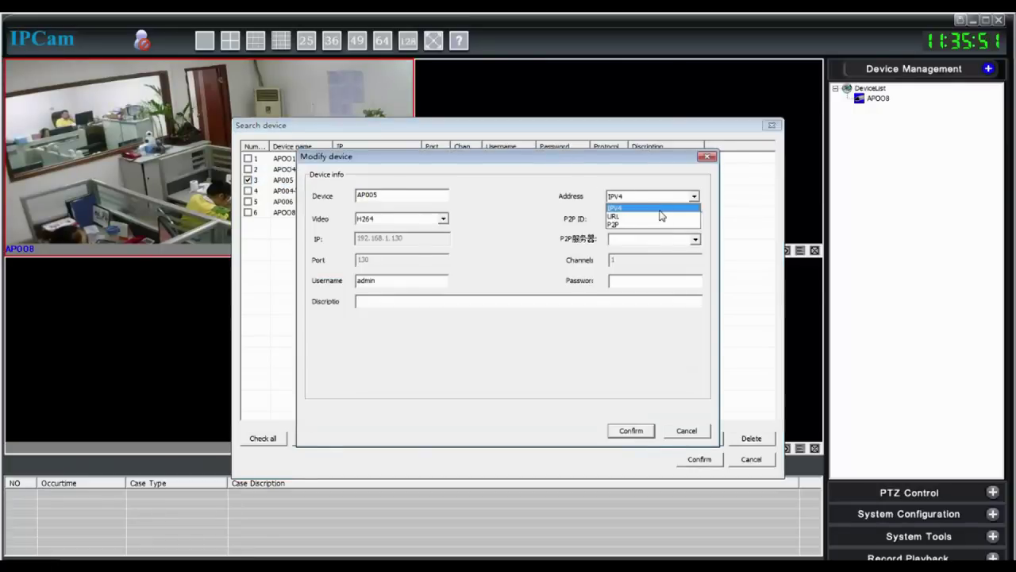
pyautogui.click(659, 224)
pyautogui.click(696, 239)
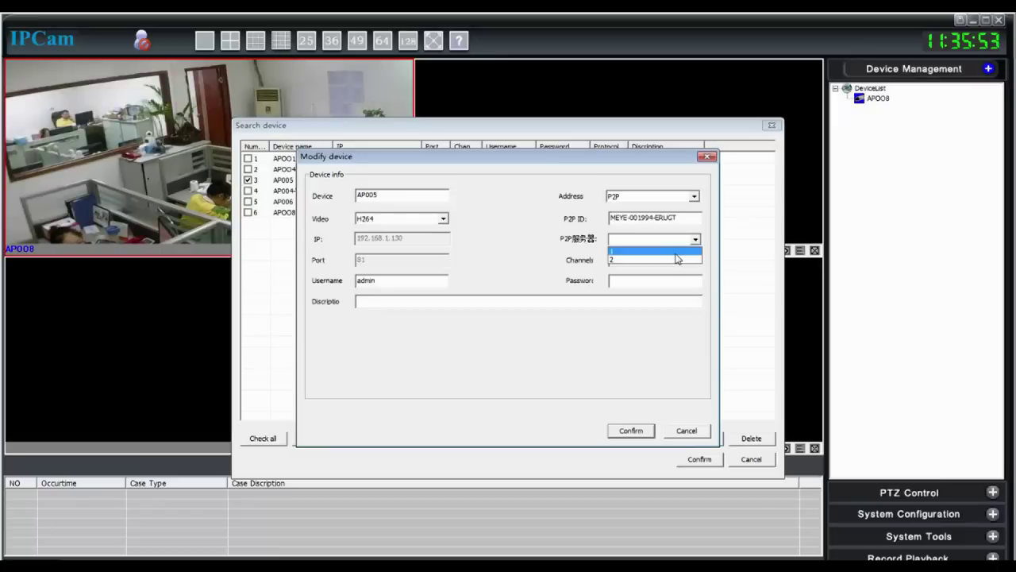
pyautogui.click(677, 252)
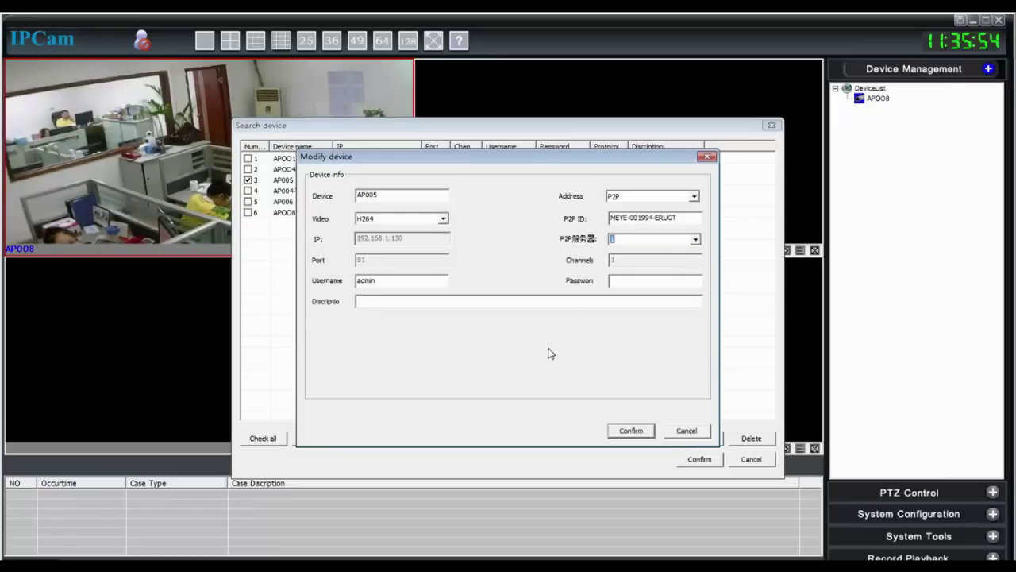
pyautogui.click(628, 282)
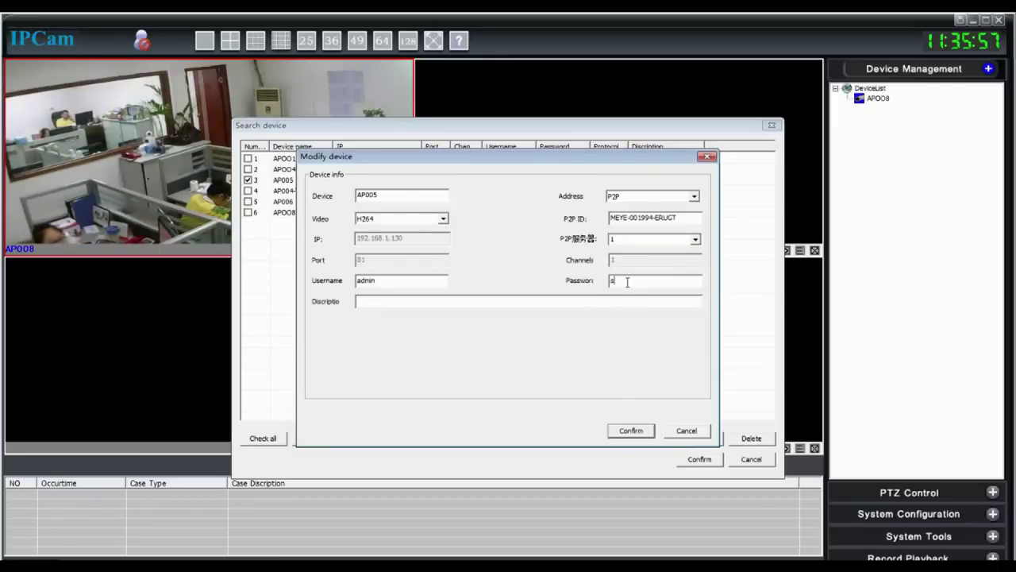
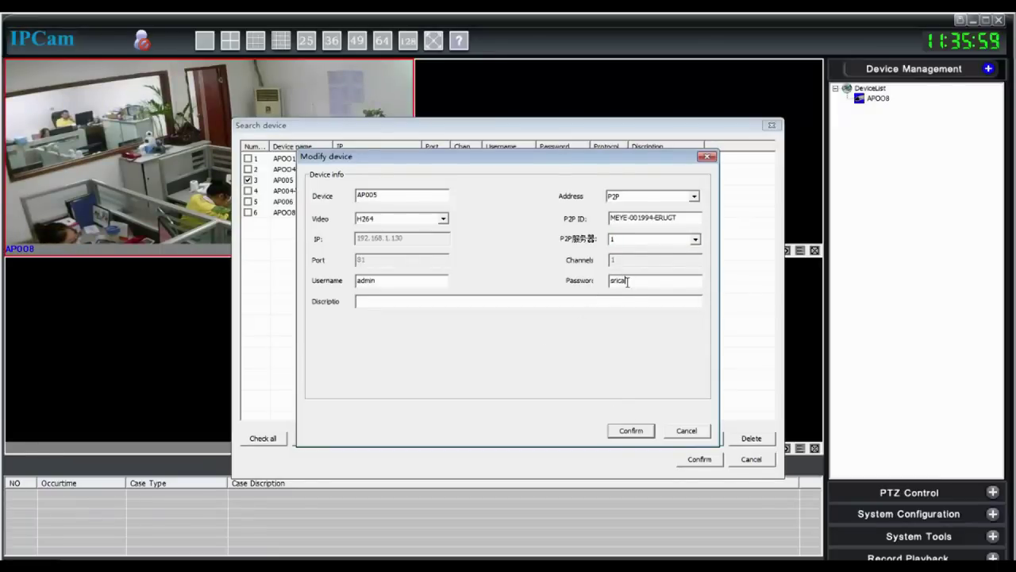
pyautogui.click(631, 429)
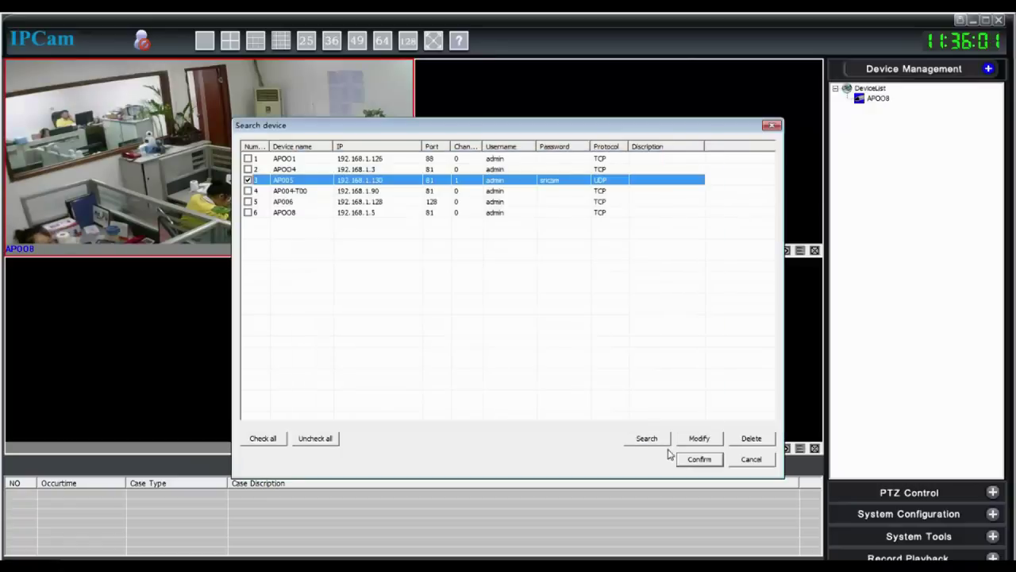
pyautogui.click(700, 458)
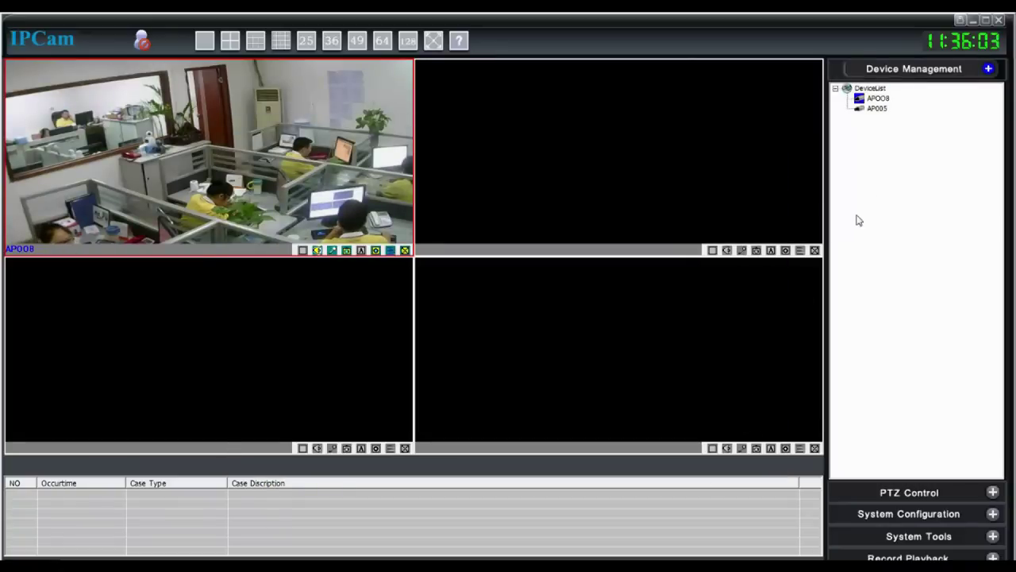
# Stream AP005 in the second pane and pan and tilt it upward with the PTZ controls
pyautogui.click(883, 110)
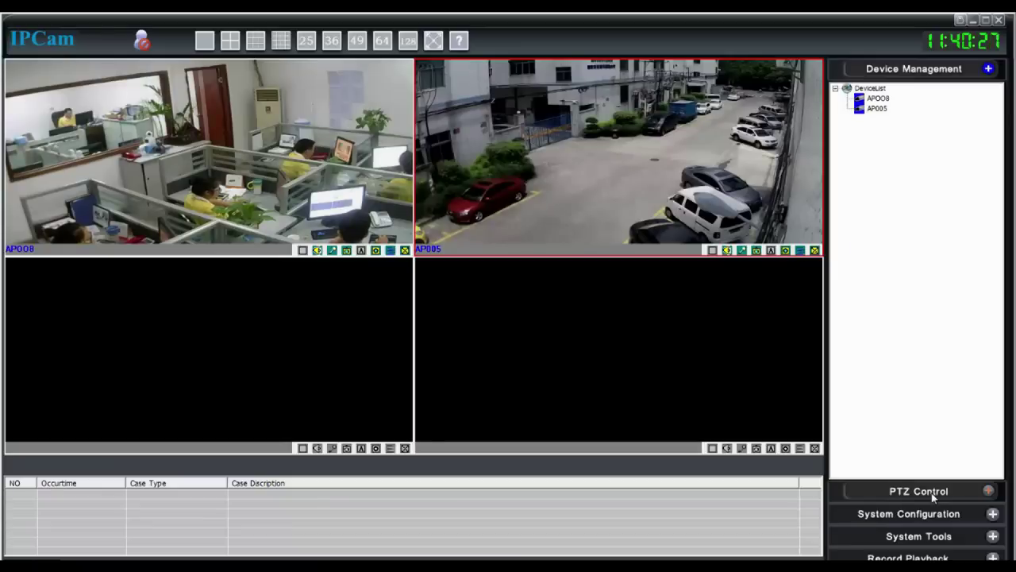
pyautogui.click(934, 494)
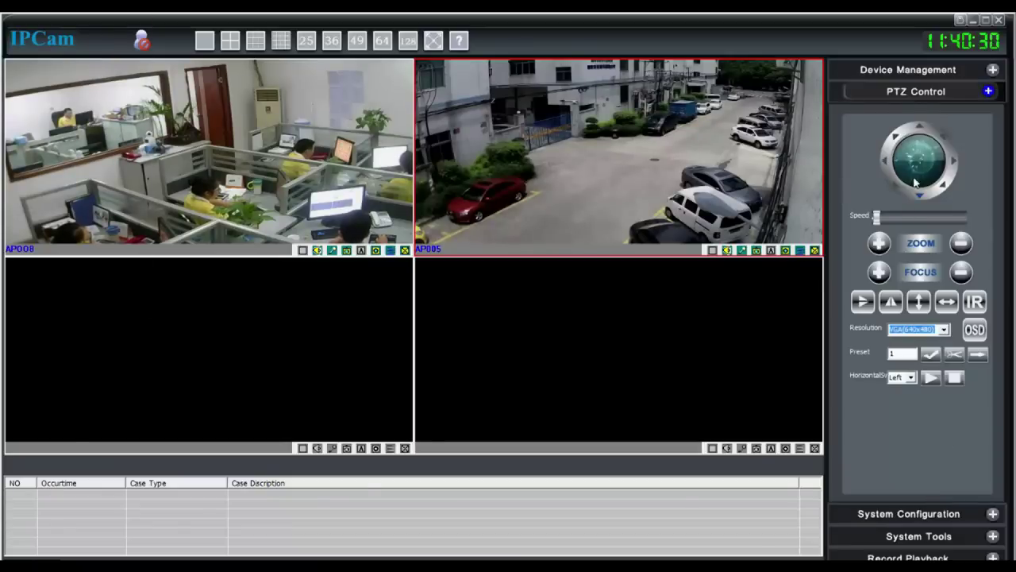
pyautogui.click(887, 161)
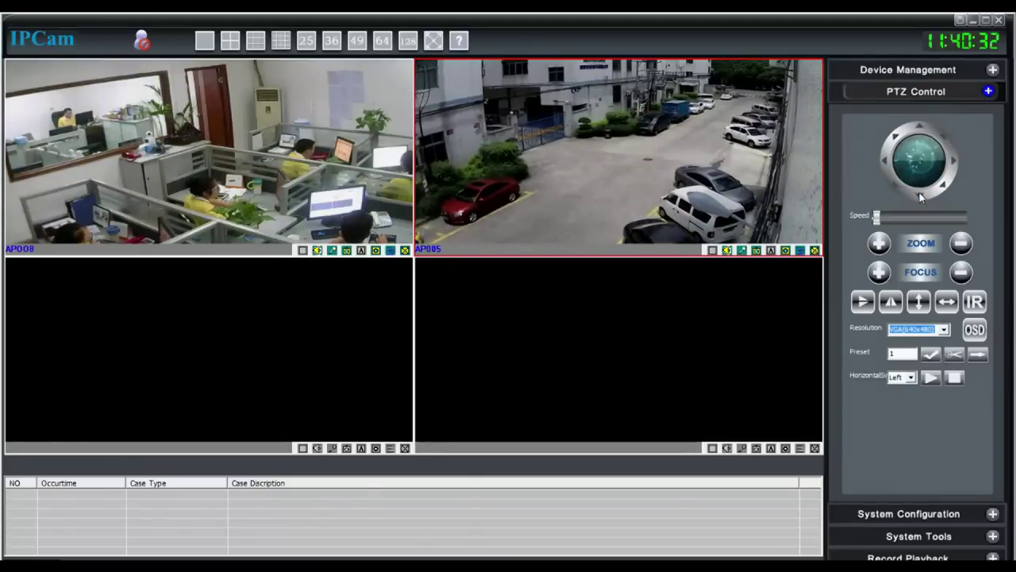
pyautogui.click(922, 127)
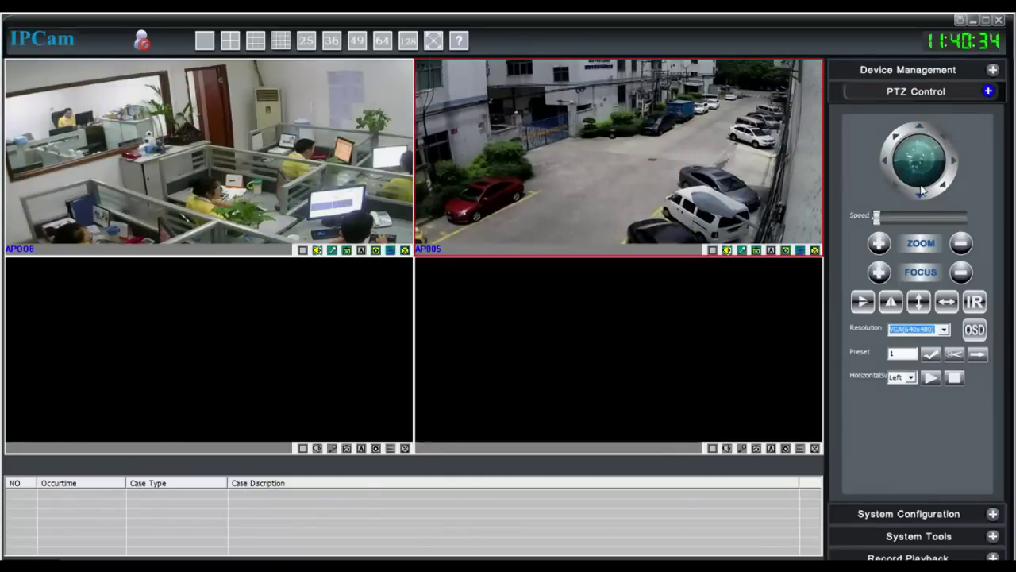
# Expand the System Configuration, System Tools and Record Playback panels
pyautogui.click(925, 513)
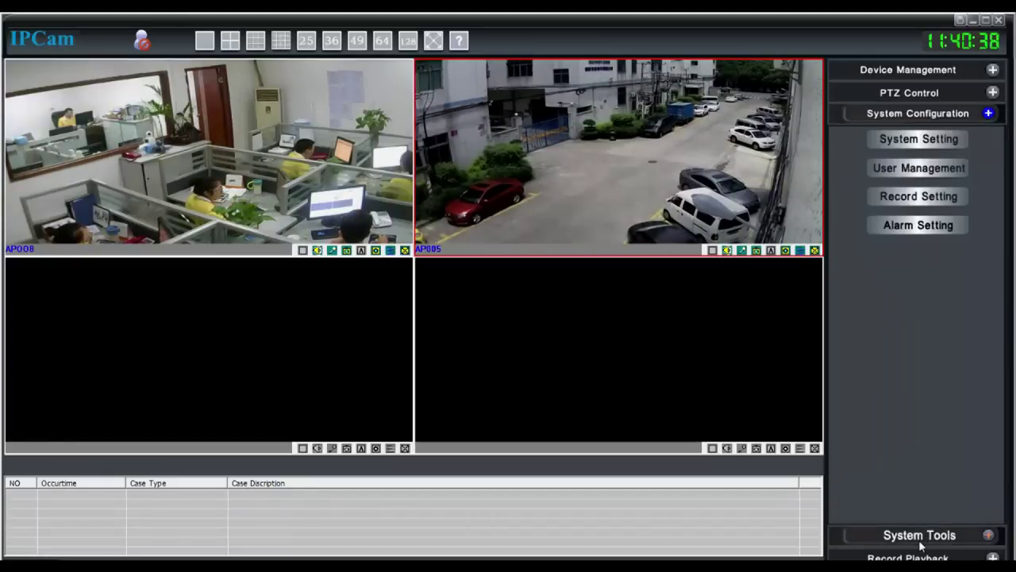
pyautogui.click(921, 538)
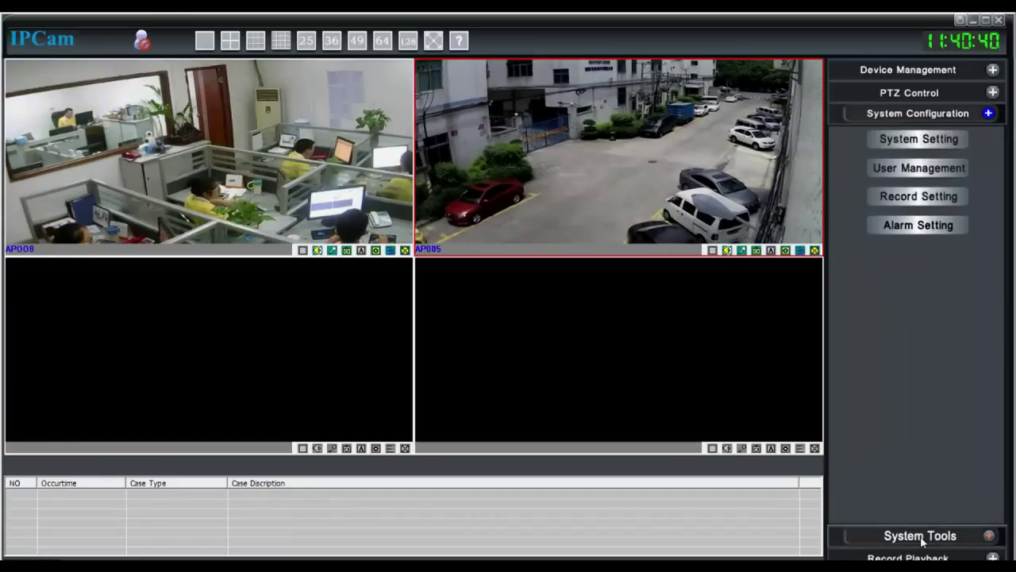
pyautogui.click(924, 537)
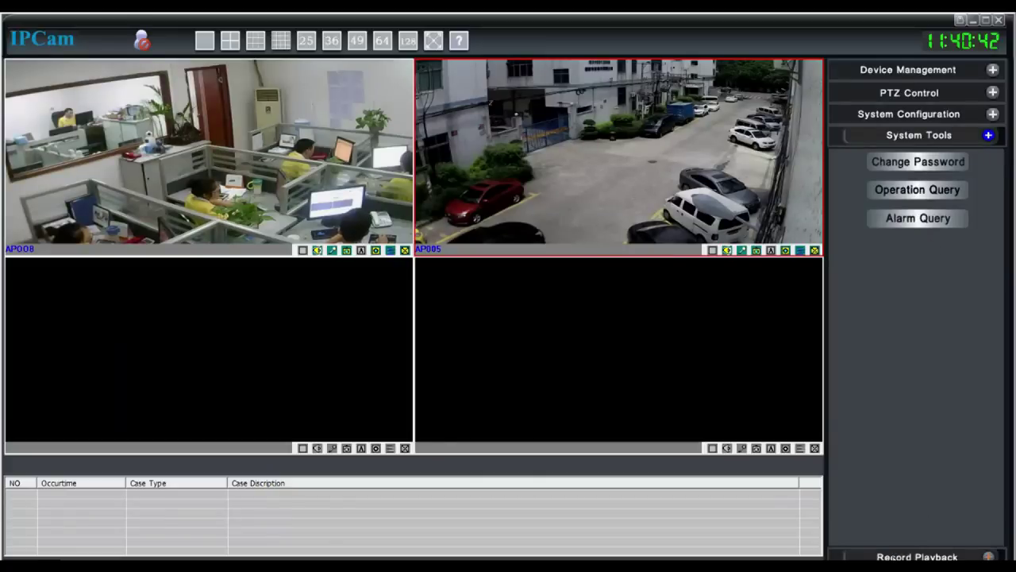
pyautogui.click(917, 556)
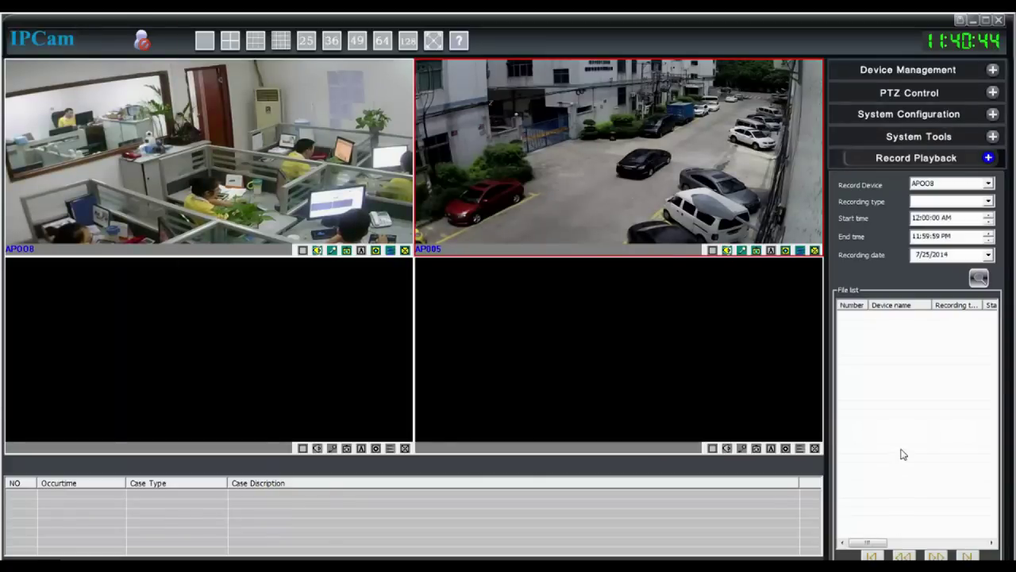